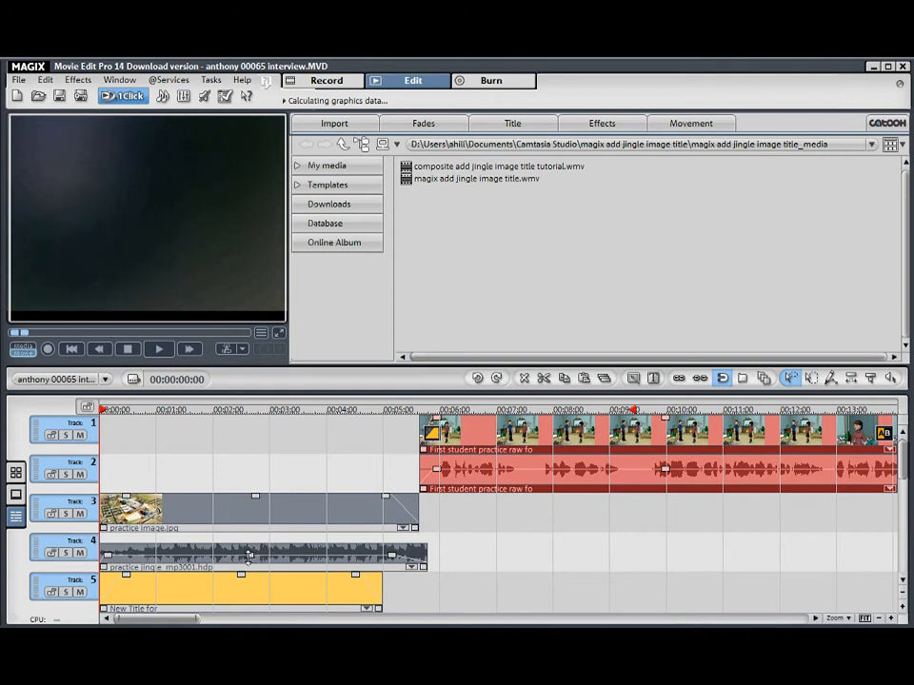
# Shift the title on track 5 about a quarter second later and slightly lengthen the fade-outs of the opening image and jingle.
pyautogui.click(247, 555)
pyautogui.click(250, 556)
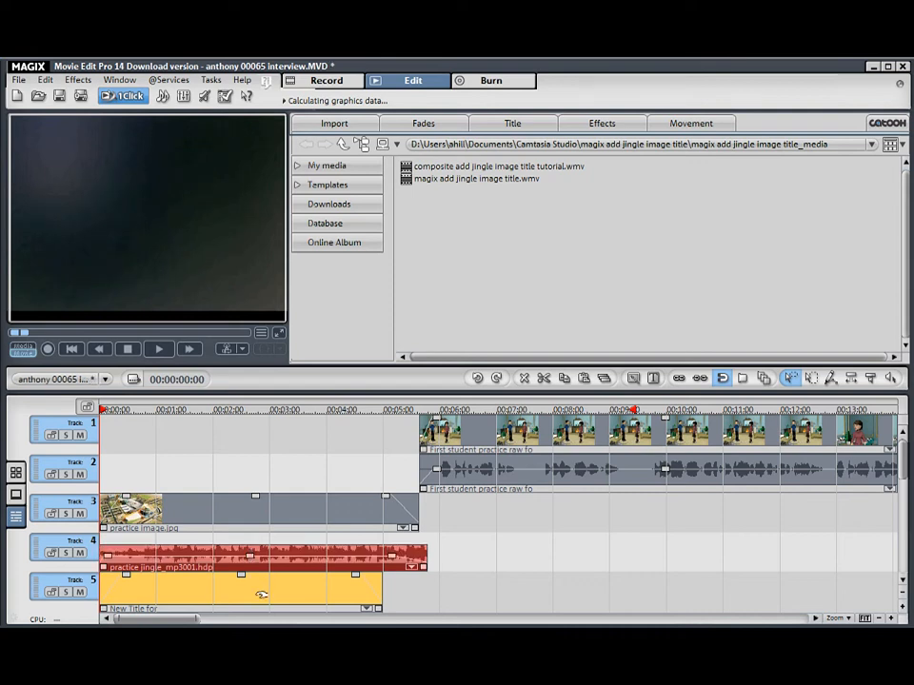
pyautogui.moveTo(276, 593); pyautogui.dragTo(288, 592)
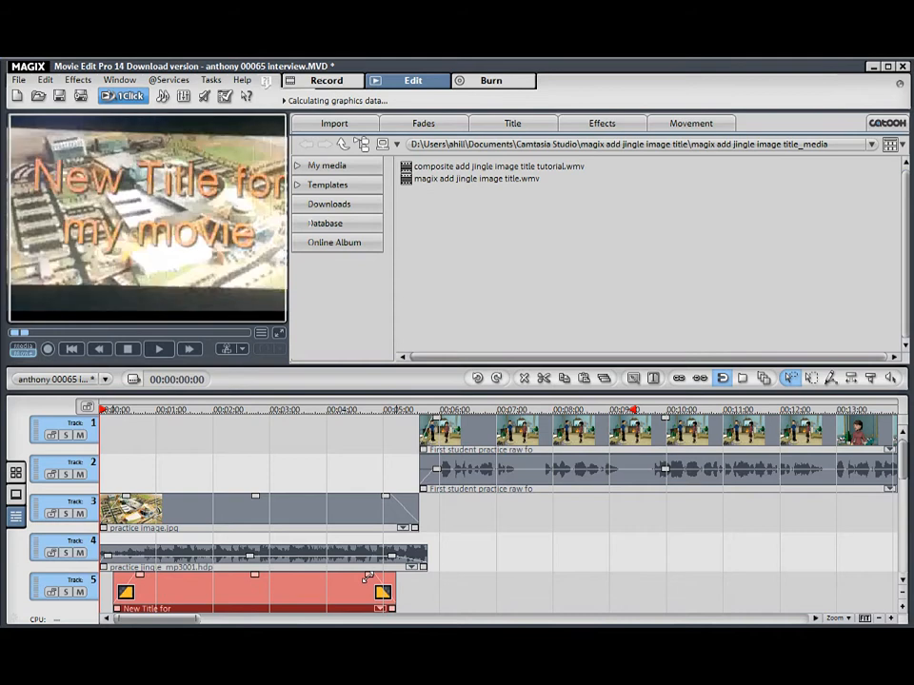
pyautogui.click(386, 495)
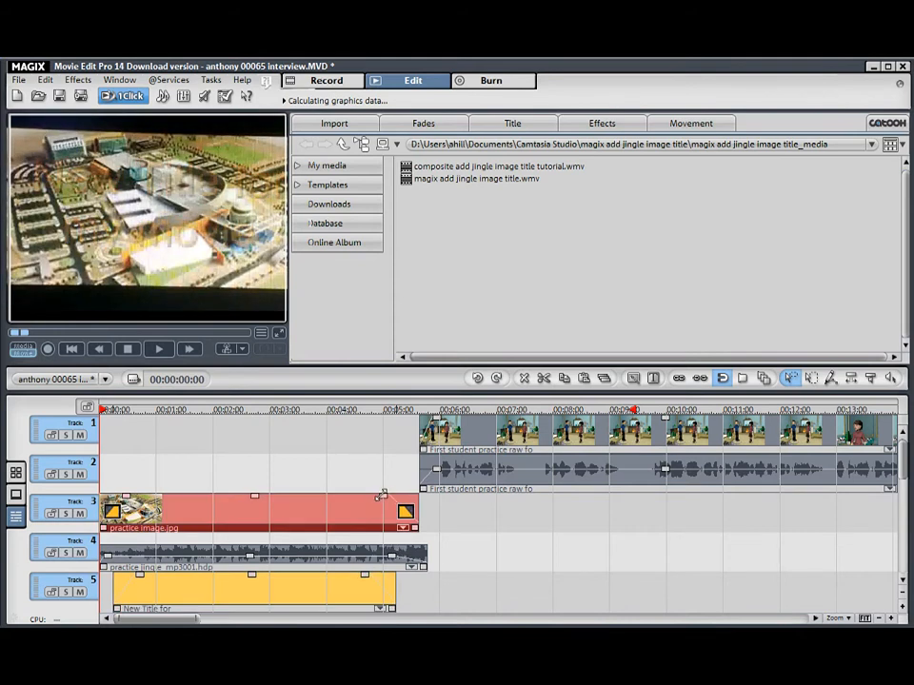
pyautogui.click(390, 557)
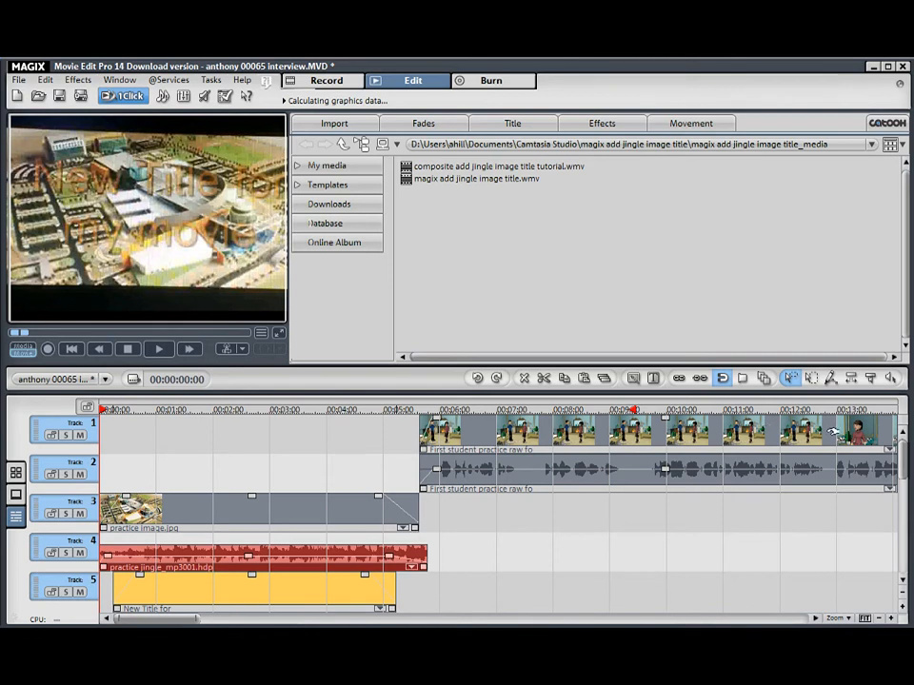
# Show the whole movie in the timeline and scrub through the footage between about 00:01:06 and 00:01:17.
pyautogui.click(864, 618)
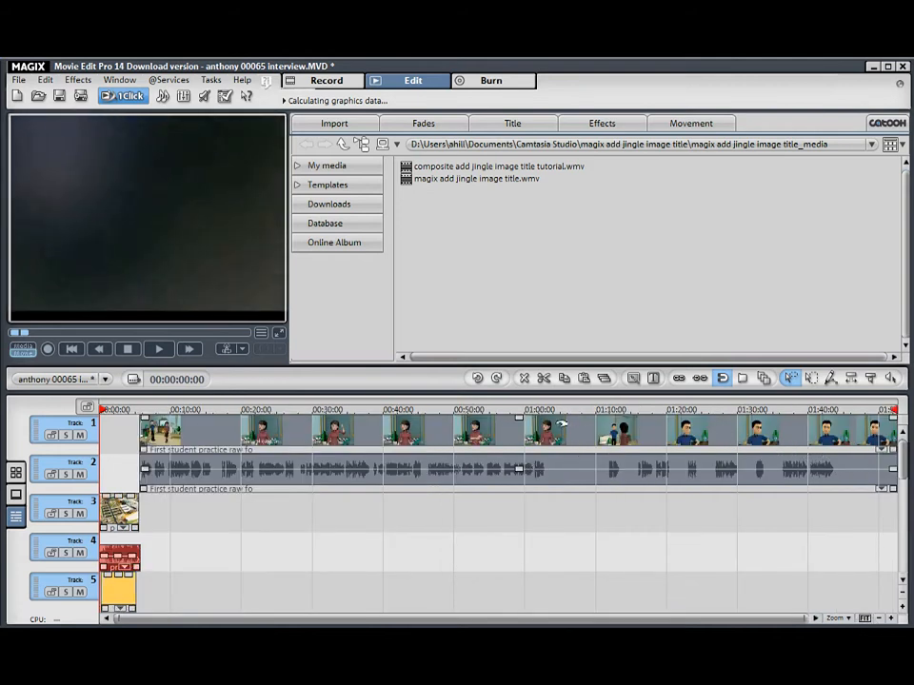
pyautogui.moveTo(549, 420); pyautogui.dragTo(571, 416)
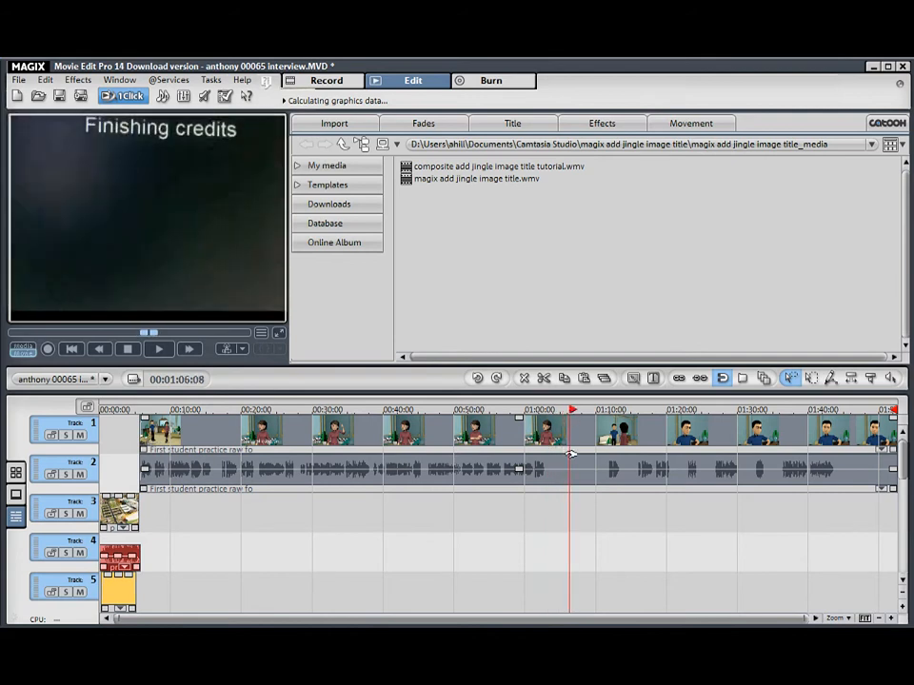
pyautogui.moveTo(573, 413); pyautogui.dragTo(650, 448)
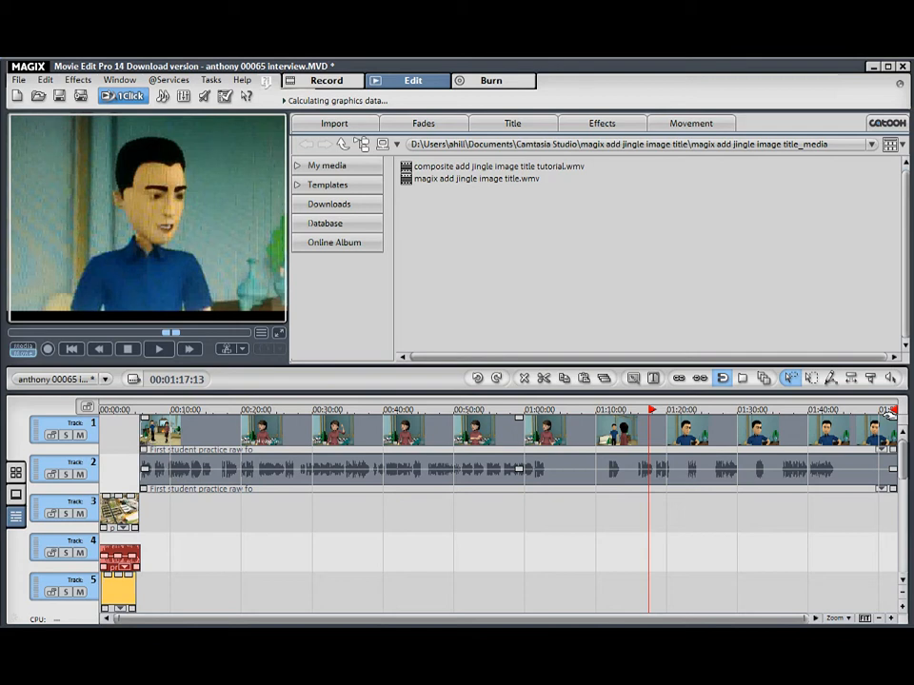
pyautogui.click(865, 619)
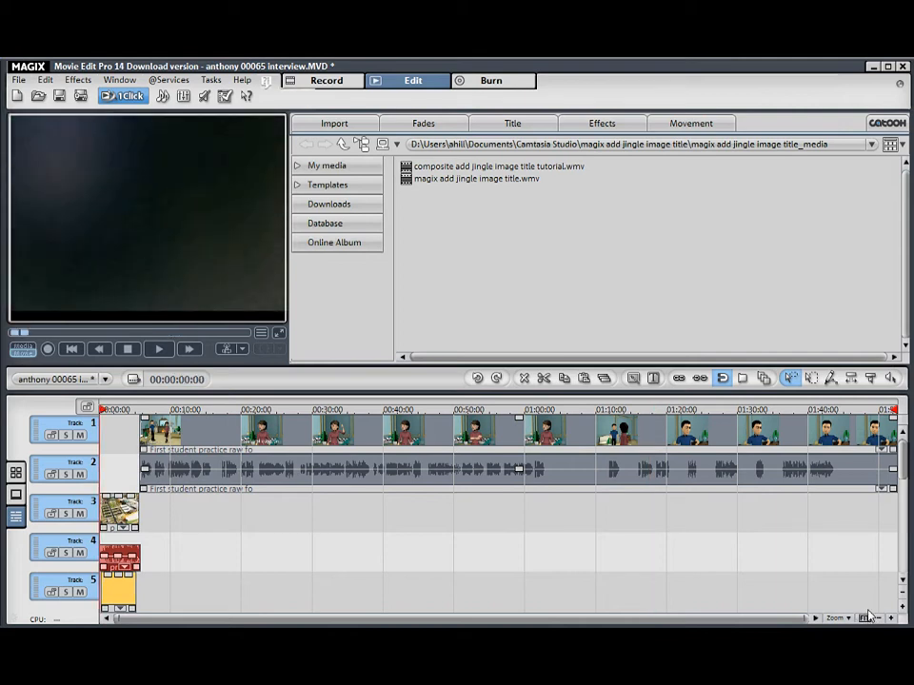
# Play the movie from the beginning through the section captioned "put first question".
pyautogui.click(160, 349)
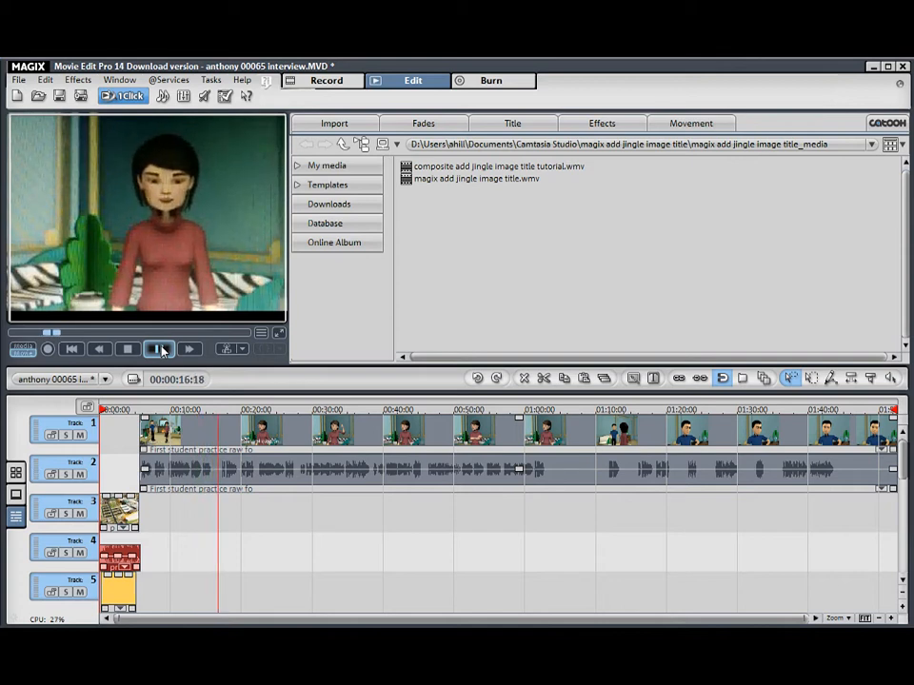
pyautogui.click(160, 350)
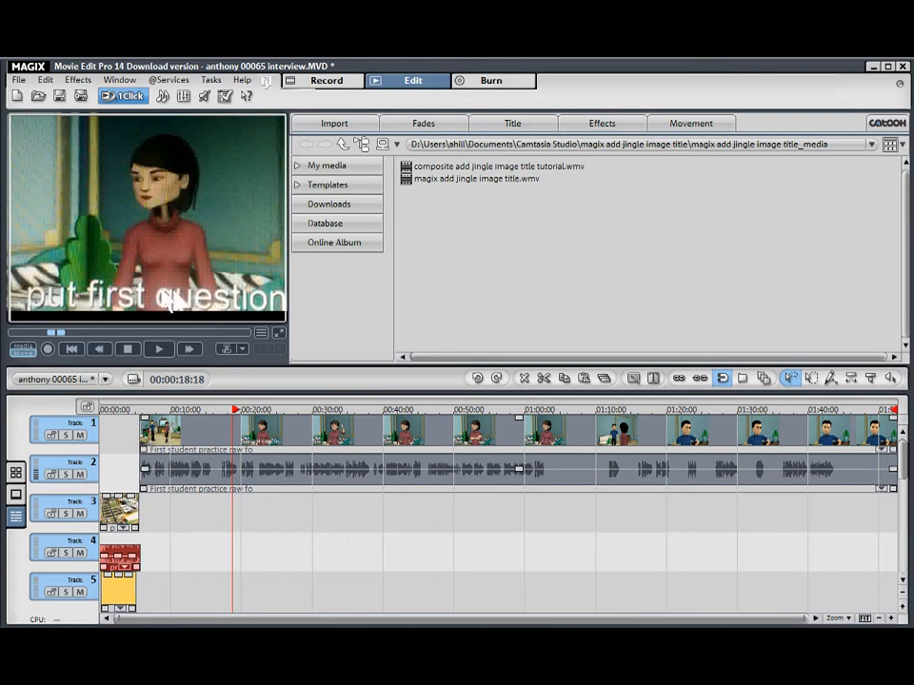
pyautogui.click(160, 350)
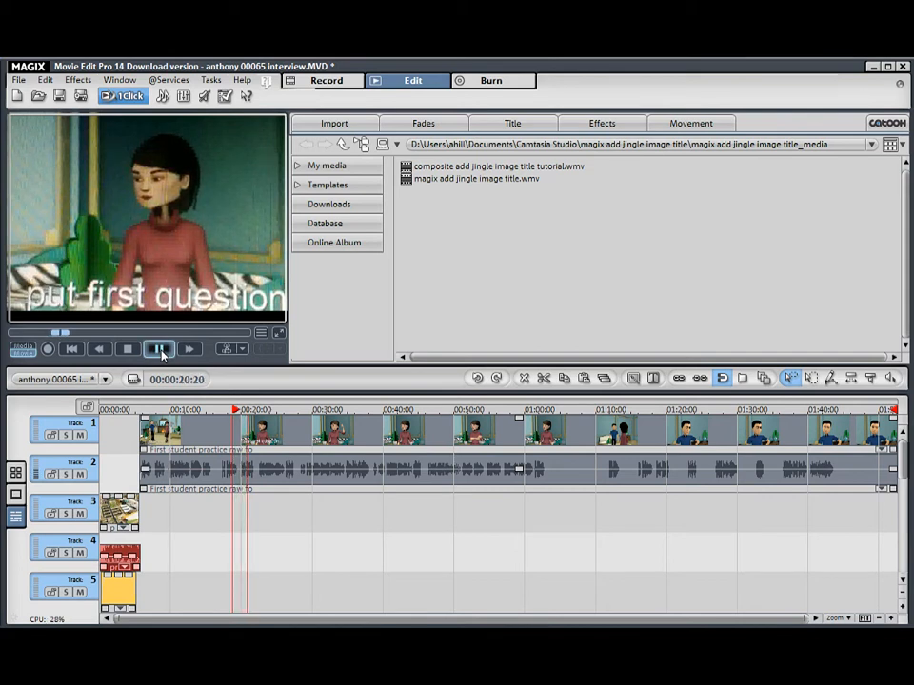
pyautogui.click(161, 352)
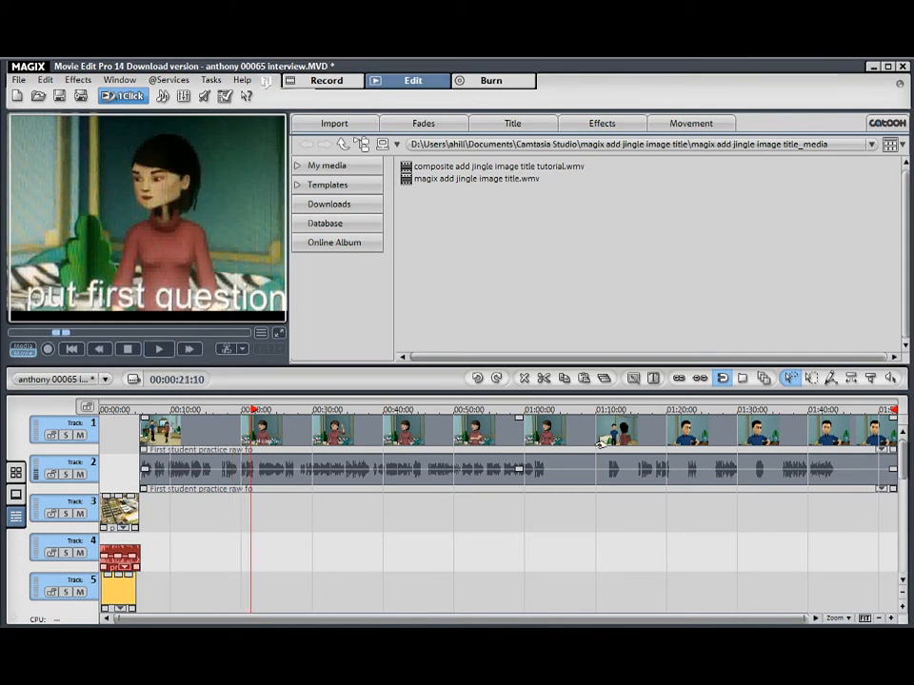
# Find where the interviewer in blue starts the first question in the later footage and split the clip there, at 00:01:15:15.
pyautogui.click(681, 413)
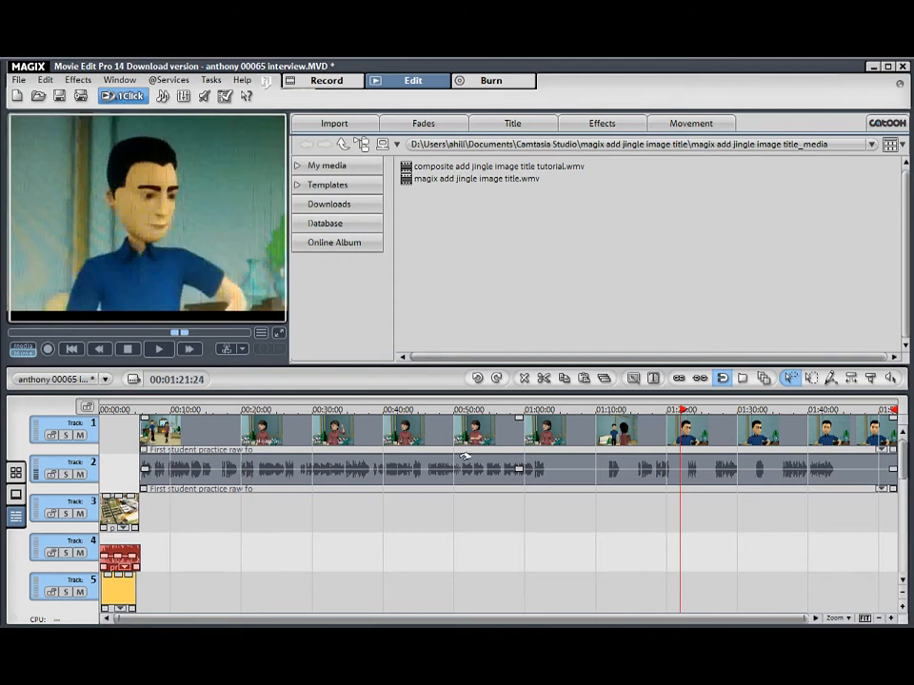
pyautogui.click(159, 350)
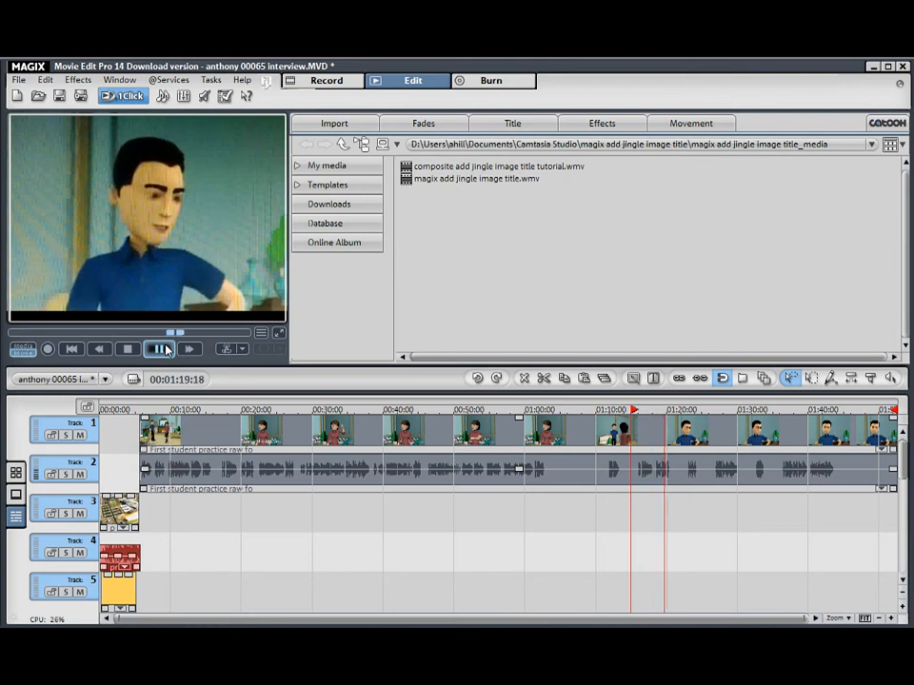
pyautogui.click(161, 349)
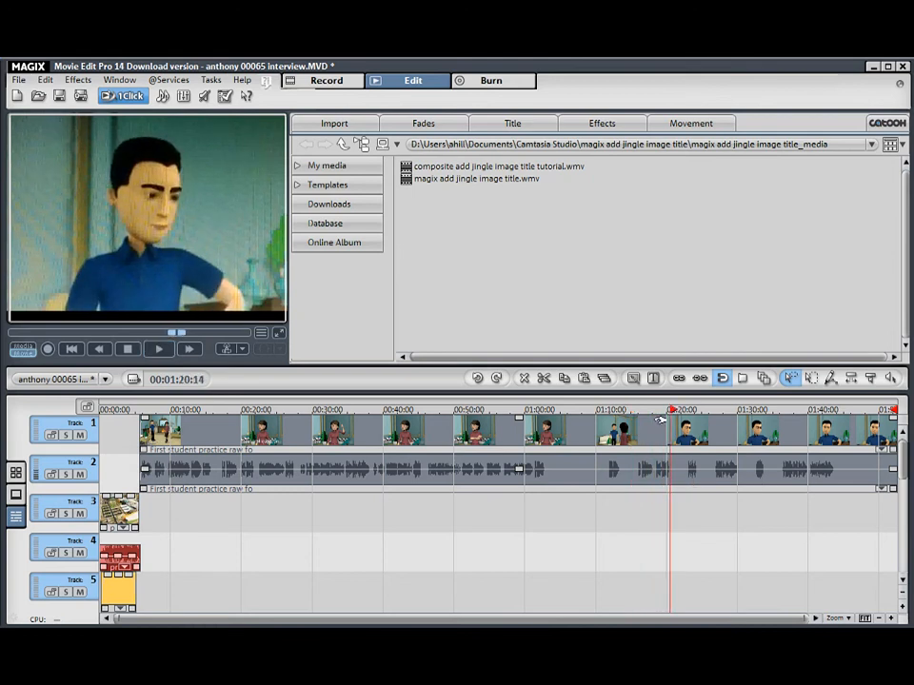
pyautogui.click(635, 413)
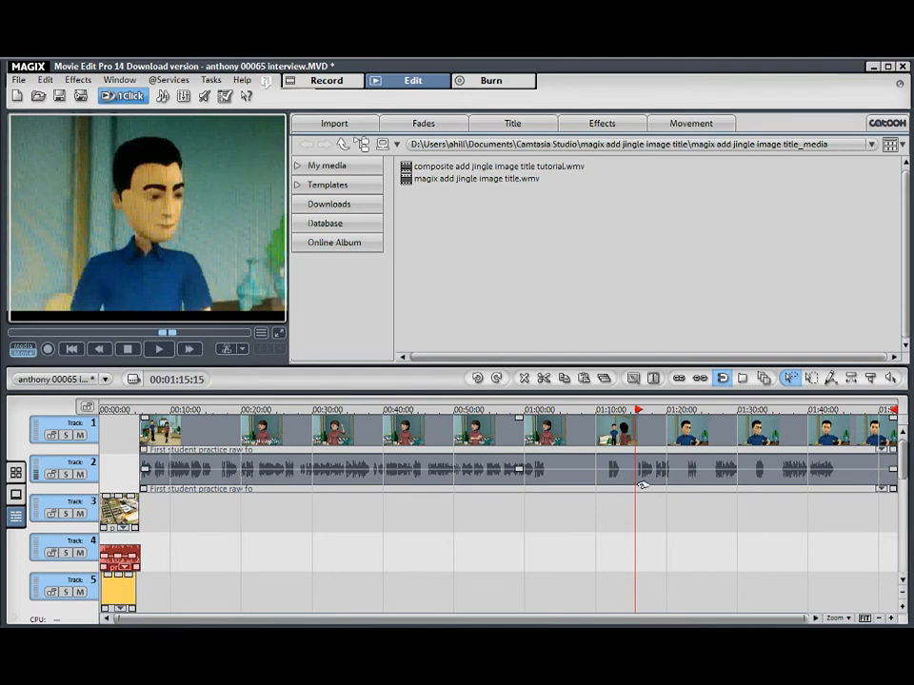
pyautogui.click(225, 350)
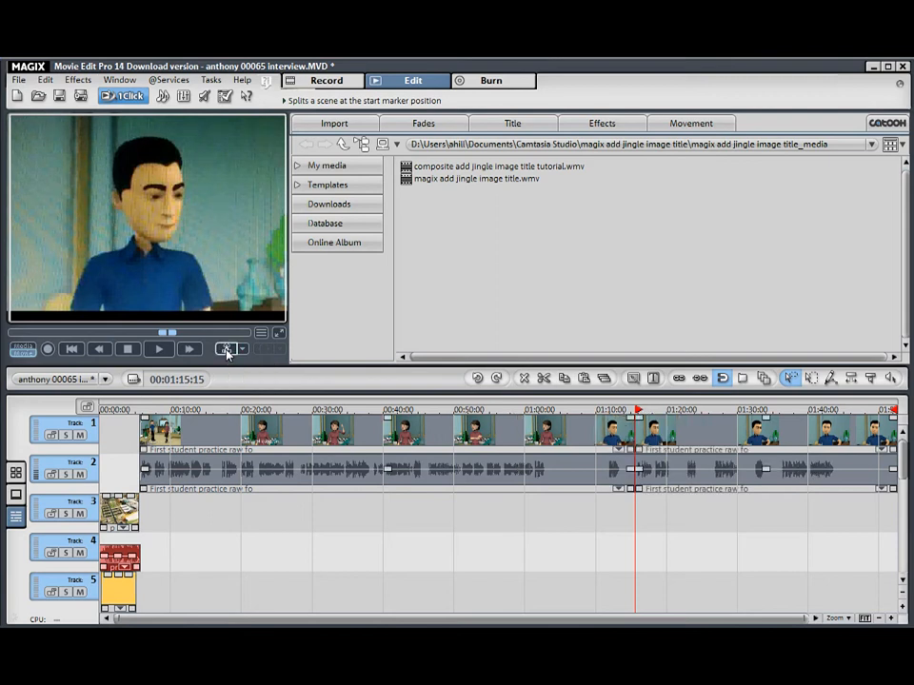
# Split the clip again at the question's end, at 00:01:20:22, and move the cut-out segment to tracks 3 and 4 near 00:00:21.
pyautogui.click(168, 350)
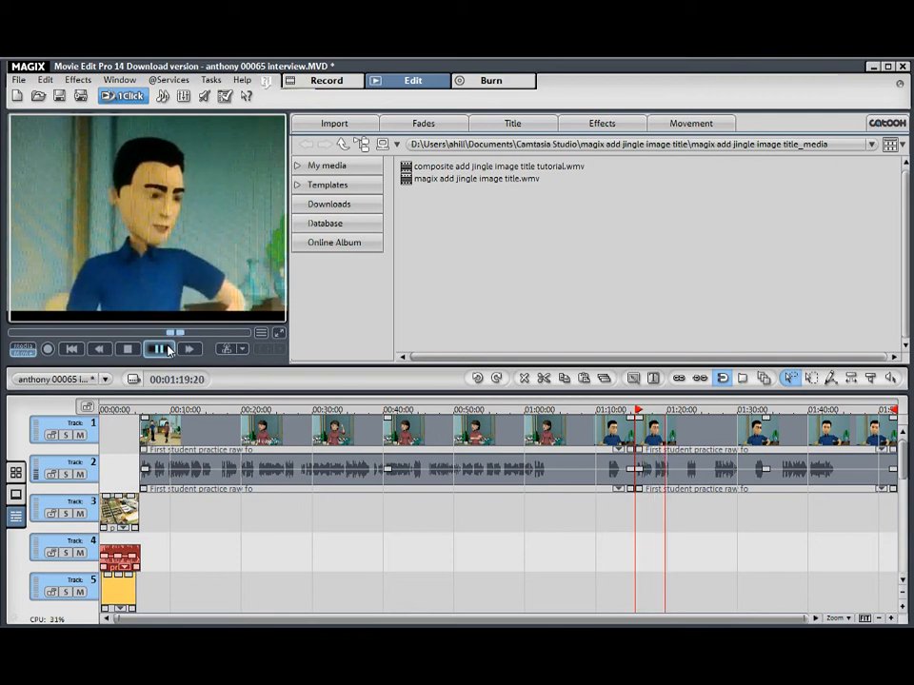
pyautogui.click(167, 350)
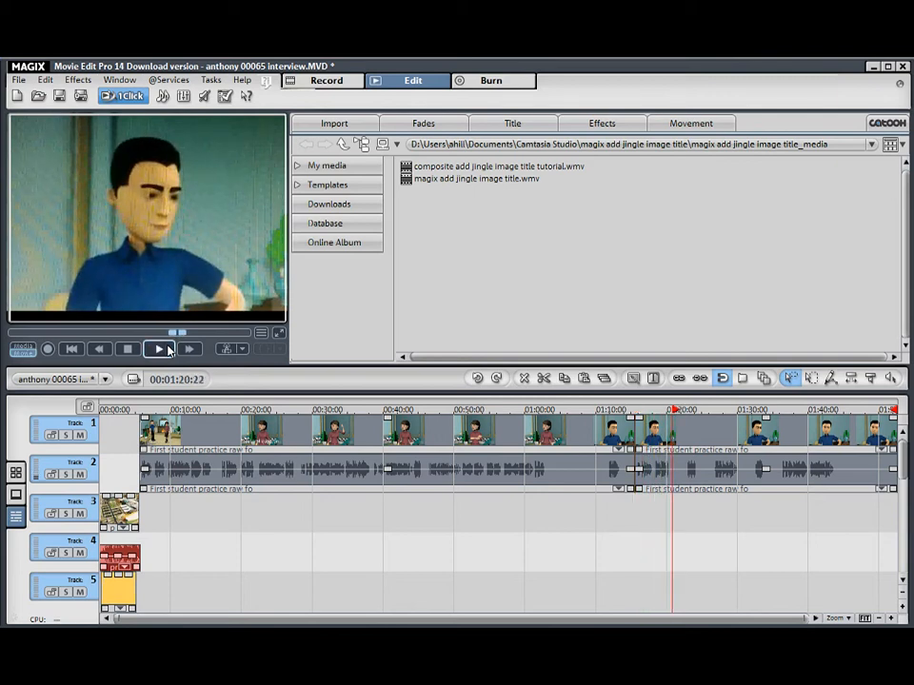
pyautogui.click(226, 350)
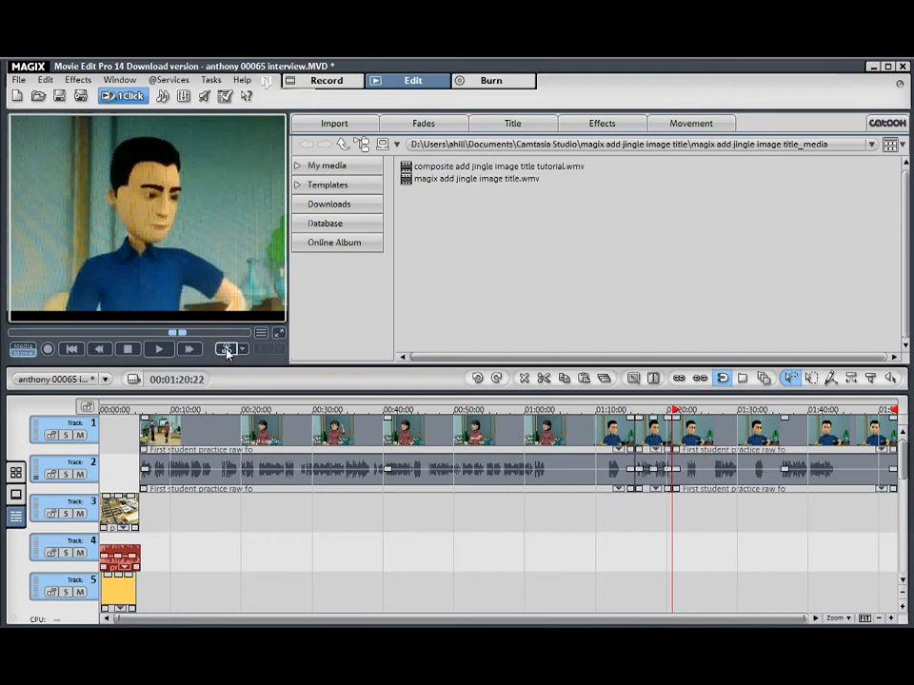
pyautogui.moveTo(654, 437); pyautogui.dragTo(263, 515)
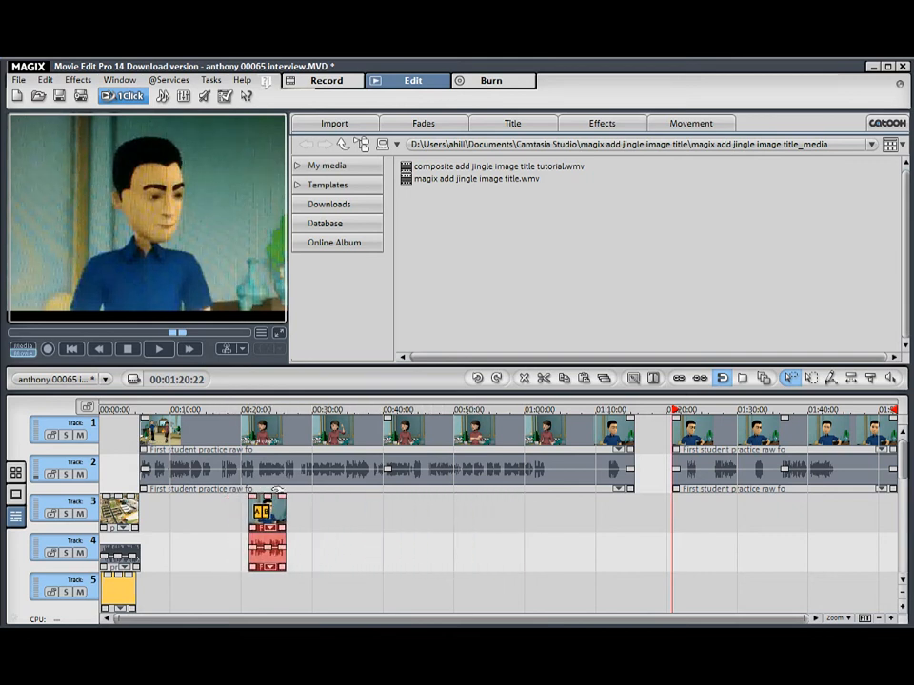
# Find where the captioned first question begins in the interview and align the segment on tracks 3 and 4 to start at 00:00:17:01.
pyautogui.click(190, 412)
pyautogui.click(159, 349)
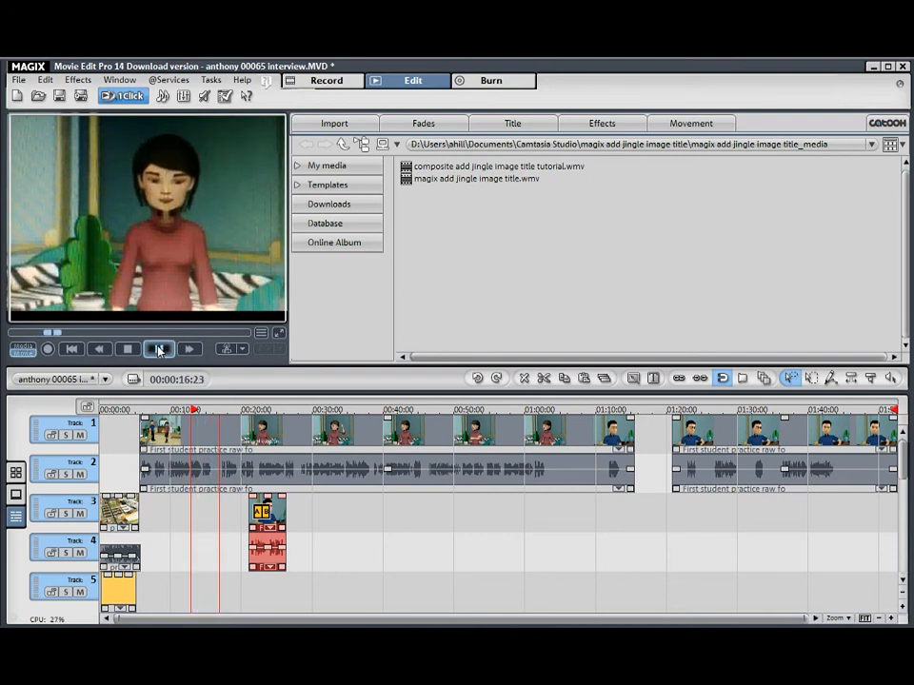
pyautogui.click(159, 349)
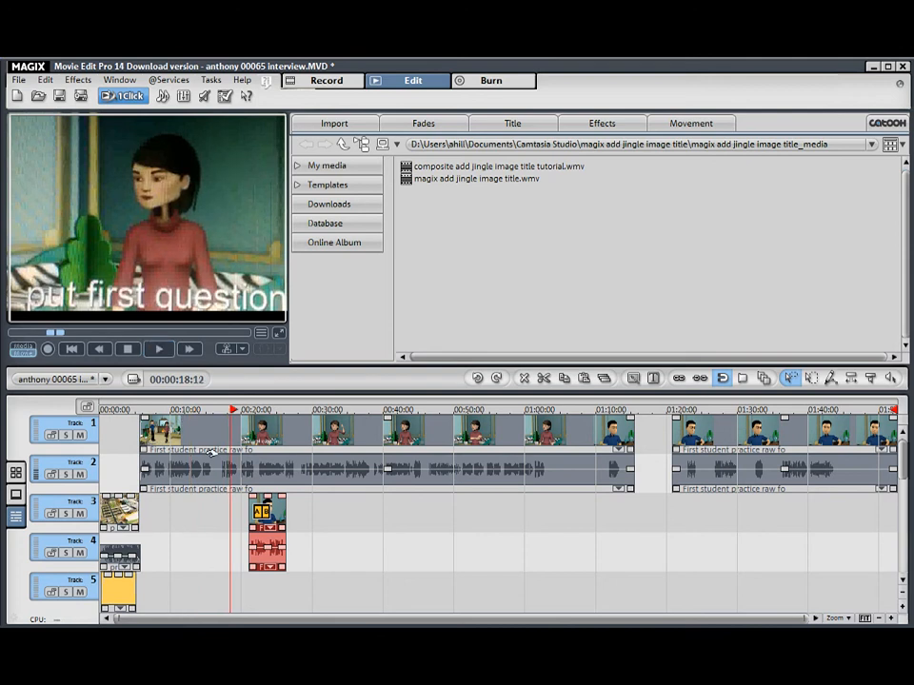
pyautogui.moveTo(231, 411); pyautogui.dragTo(222, 412)
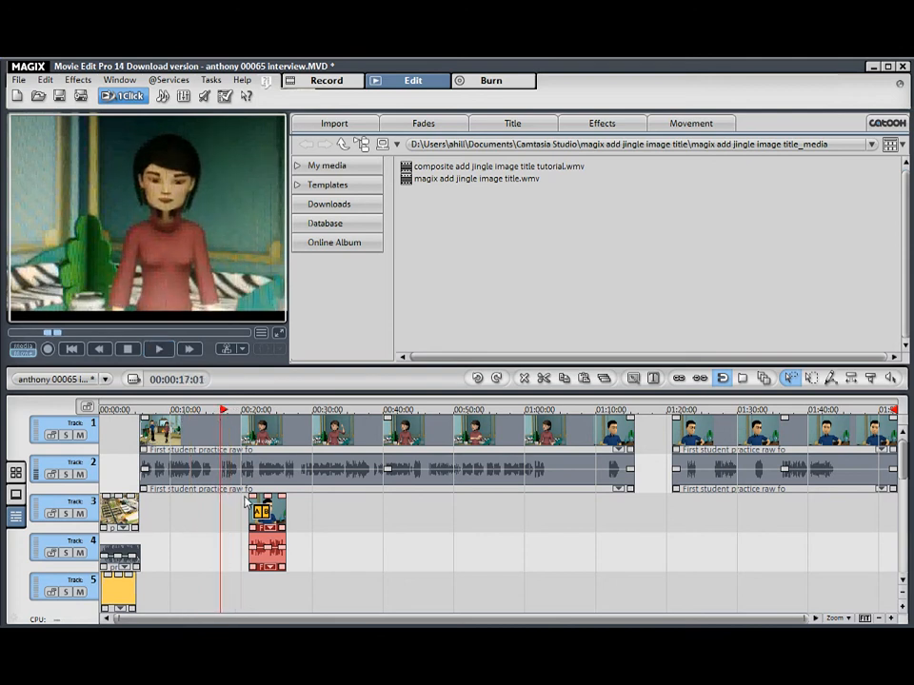
pyautogui.moveTo(284, 506); pyautogui.dragTo(255, 505)
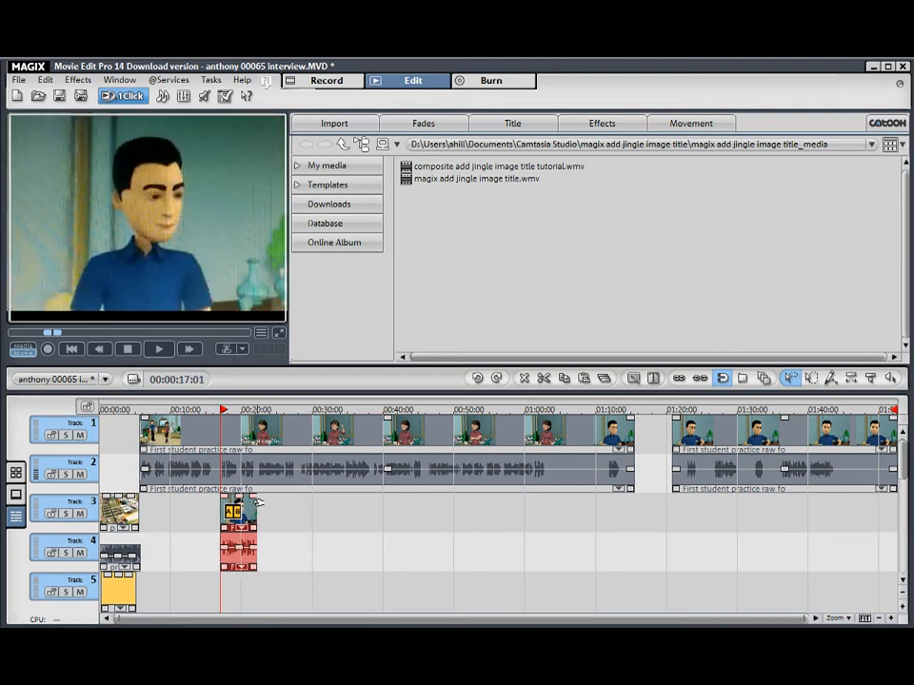
# Play back the inserted question segment from its start to check its placement against the main interview clip.
pyautogui.click(159, 350)
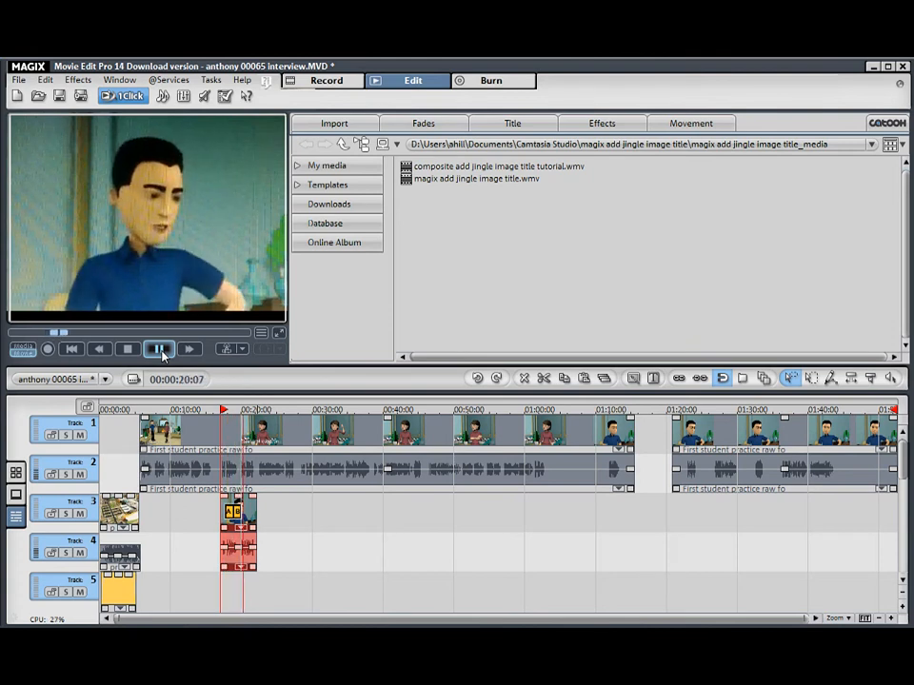
pyautogui.click(162, 354)
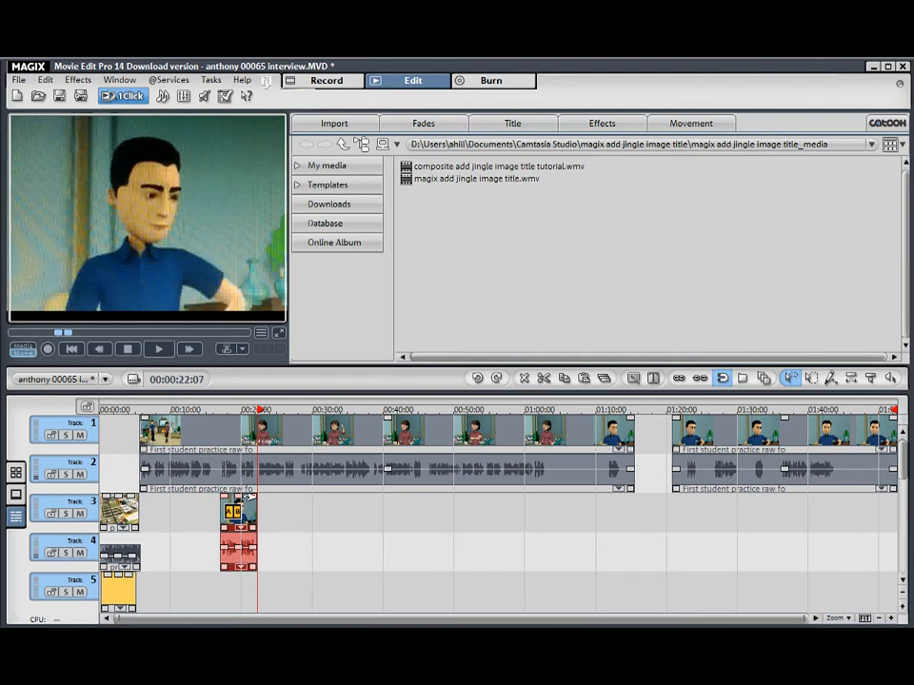
pyautogui.click(208, 412)
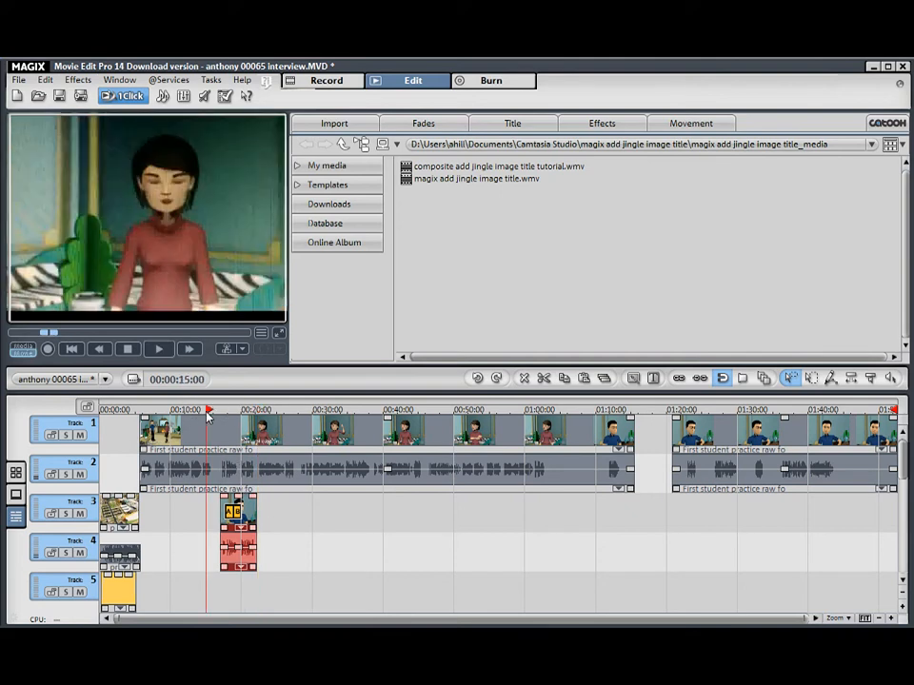
pyautogui.moveTo(209, 412)
pyautogui.mouseDown()
pyautogui.moveTo(271, 420)
pyautogui.moveTo(224, 421)
pyautogui.mouseUp()
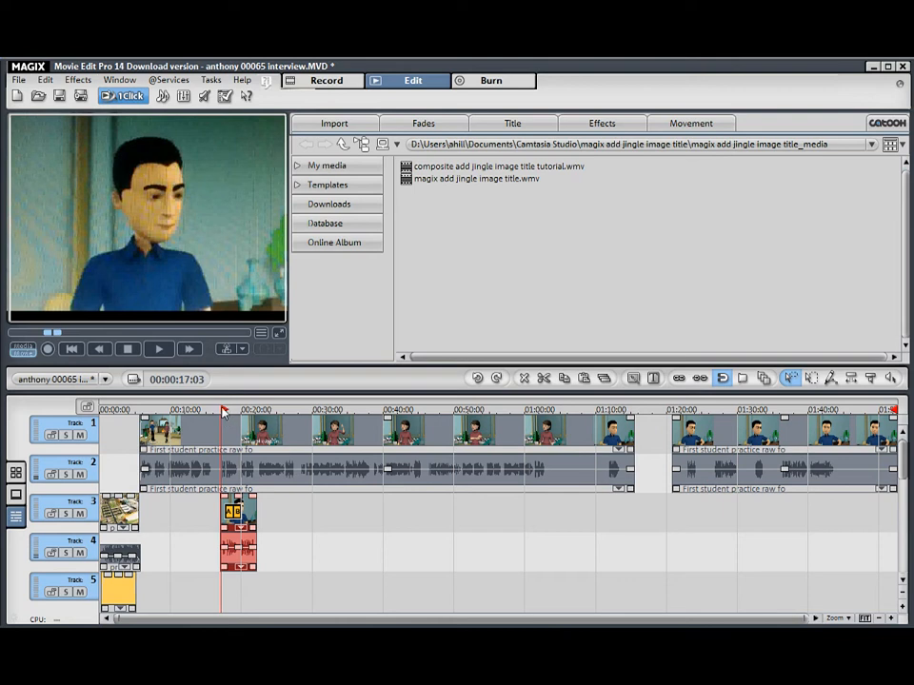
pyautogui.click(158, 349)
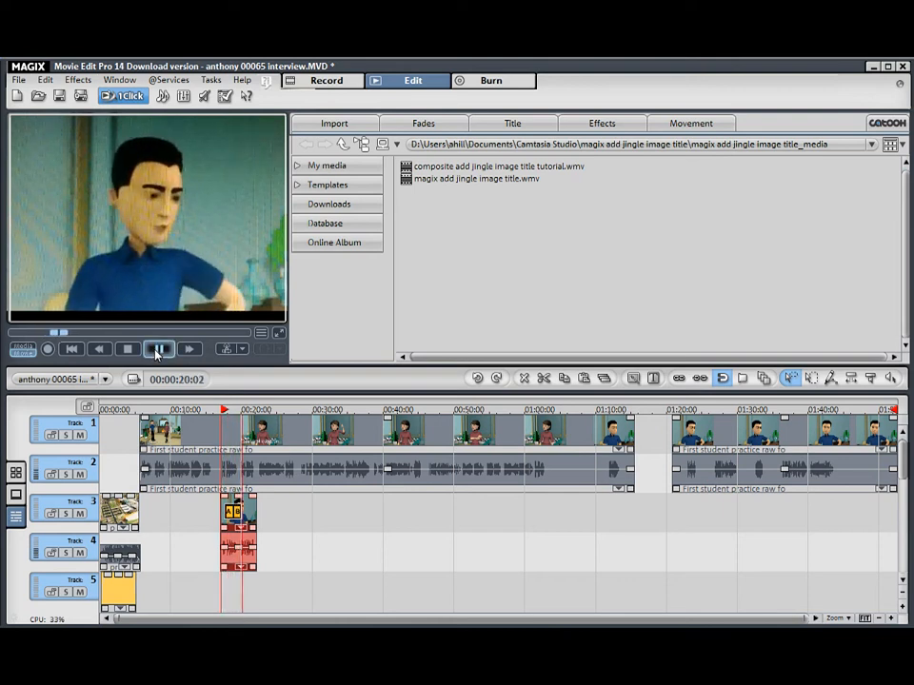
pyautogui.click(158, 350)
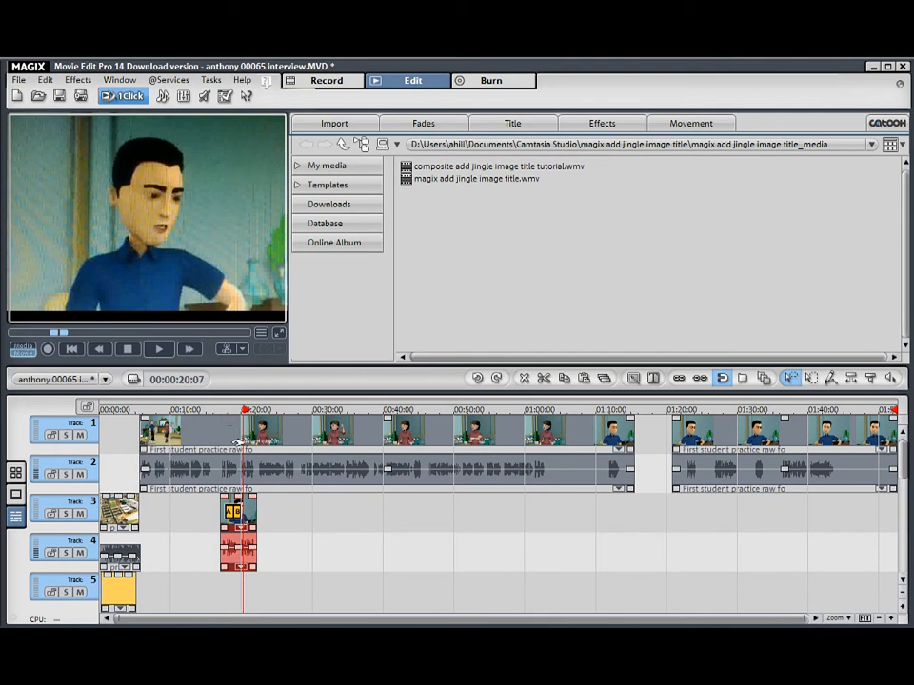
# Split the main clip at 00:00:17:01 and trim the second part to start at the inserted segment's end, at about 00:00:22.
pyautogui.click(234, 430)
pyautogui.moveTo(248, 412); pyautogui.dragTo(221, 415)
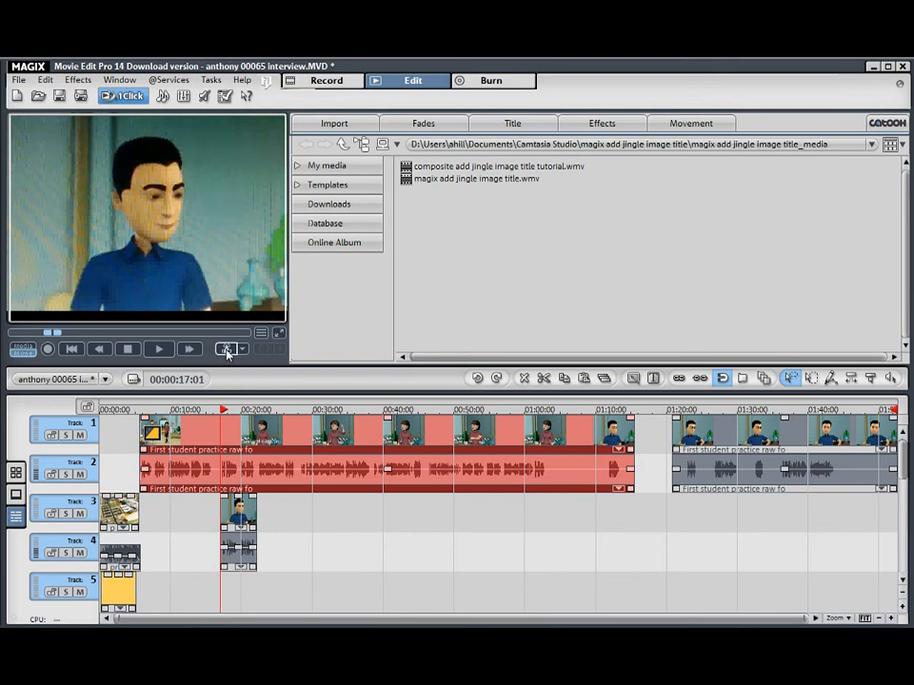
pyautogui.click(227, 349)
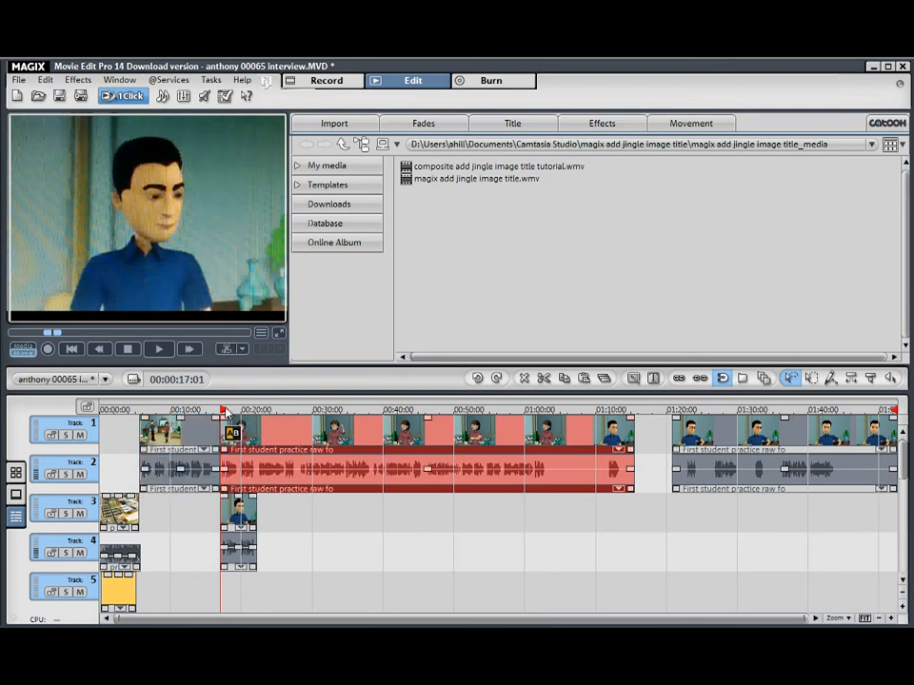
pyautogui.moveTo(225, 412); pyautogui.dragTo(252, 424)
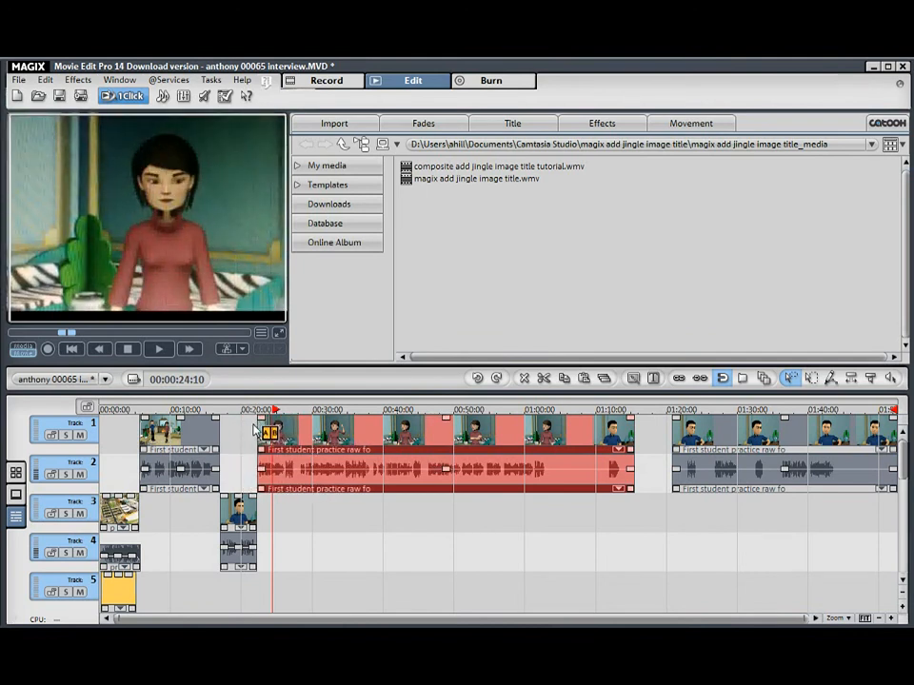
pyautogui.click(198, 411)
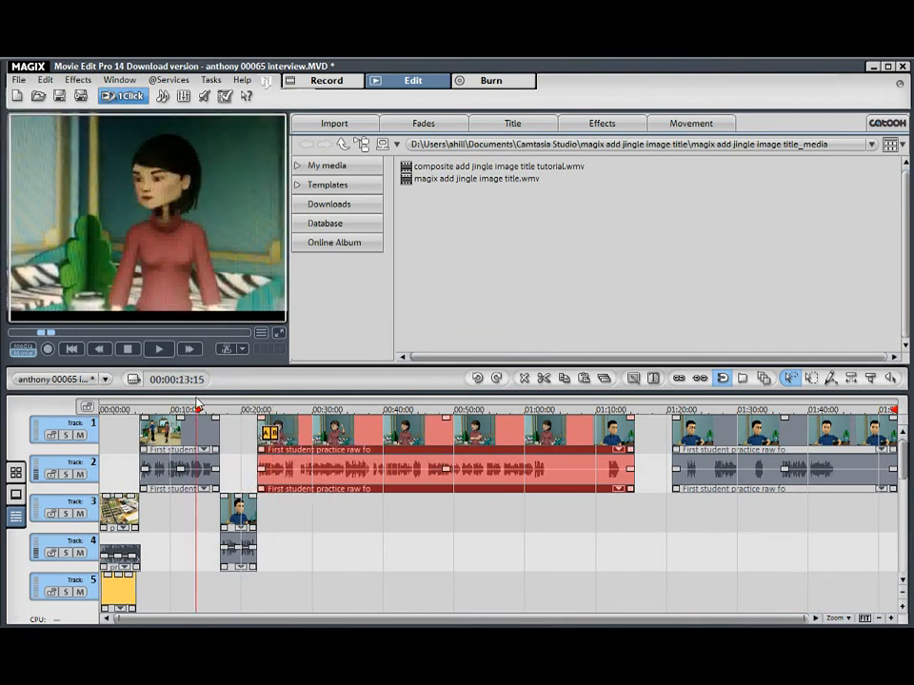
# Play back the edited interview from 00:00:13:15 through the inserted question and locate the next question point around 00:00:27:08.
pyautogui.click(160, 350)
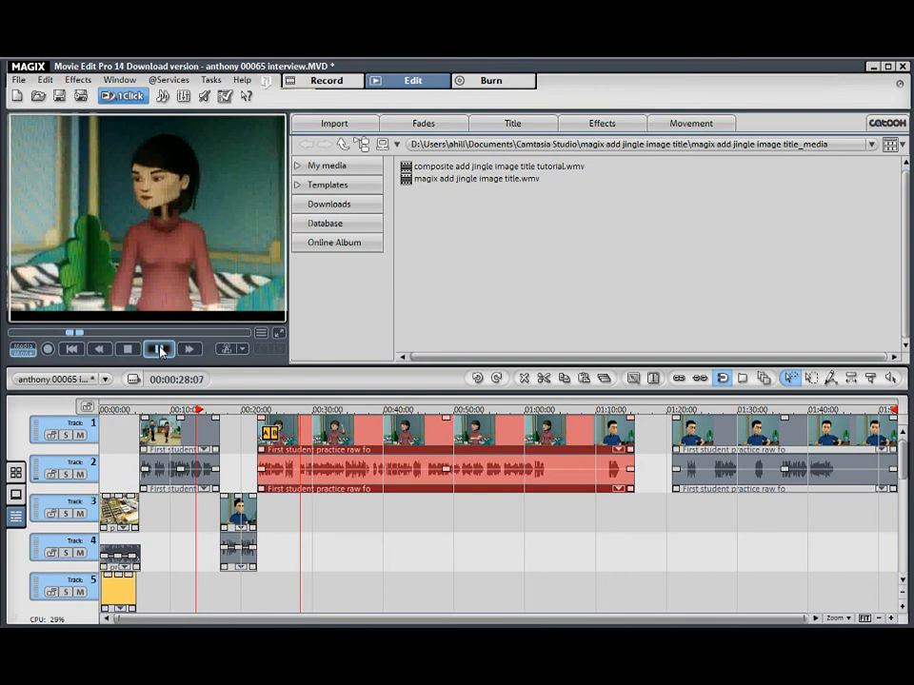
pyautogui.click(160, 351)
pyautogui.moveTo(310, 414); pyautogui.dragTo(287, 412)
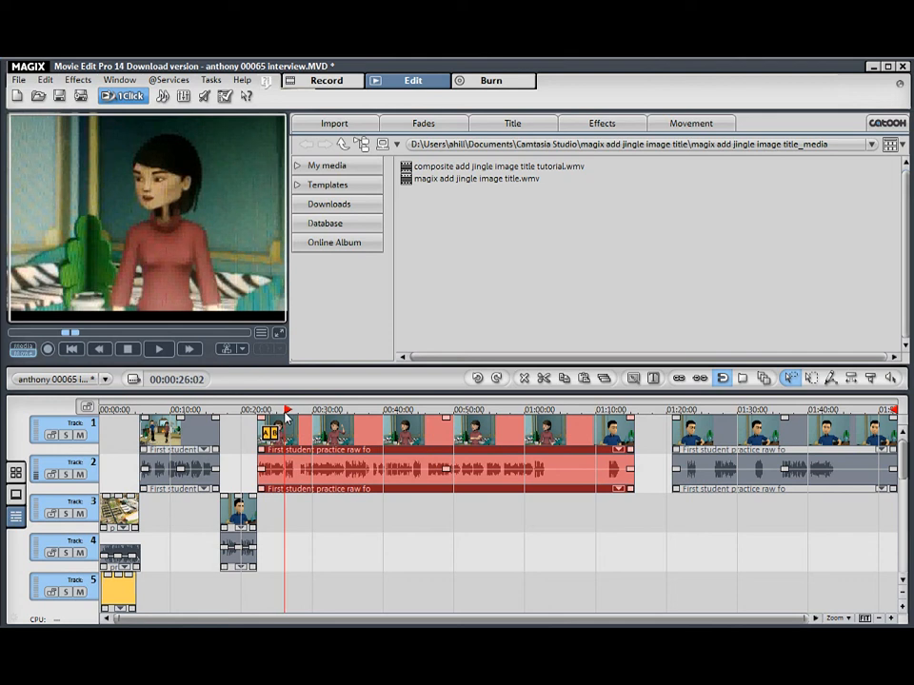
pyautogui.moveTo(286, 412); pyautogui.dragTo(295, 412)
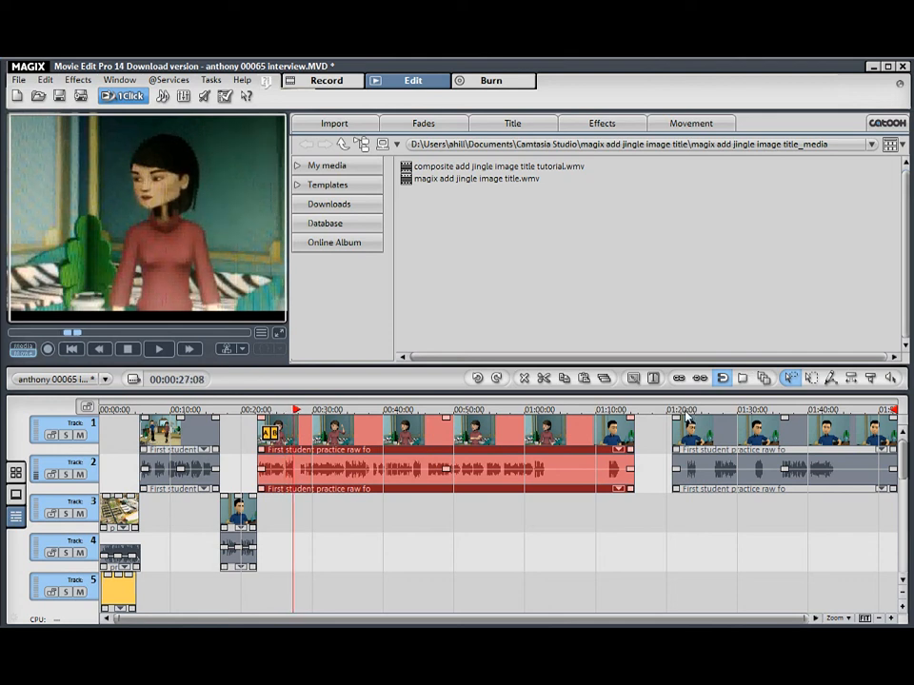
# Play back the later interviewer footage from 00:01:22:14 to locate the next question shot.
pyautogui.click(685, 415)
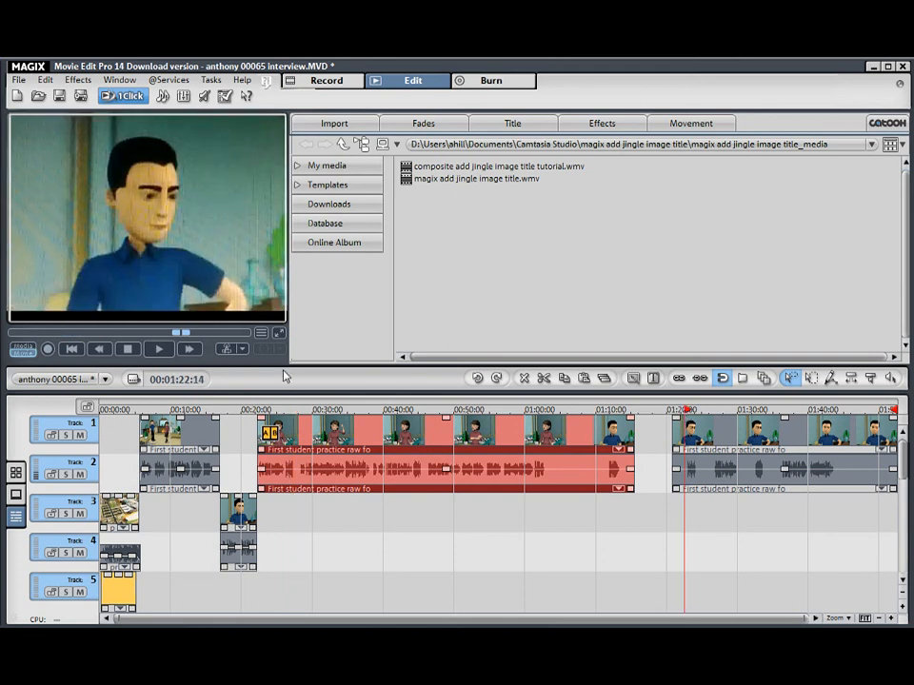
pyautogui.click(162, 350)
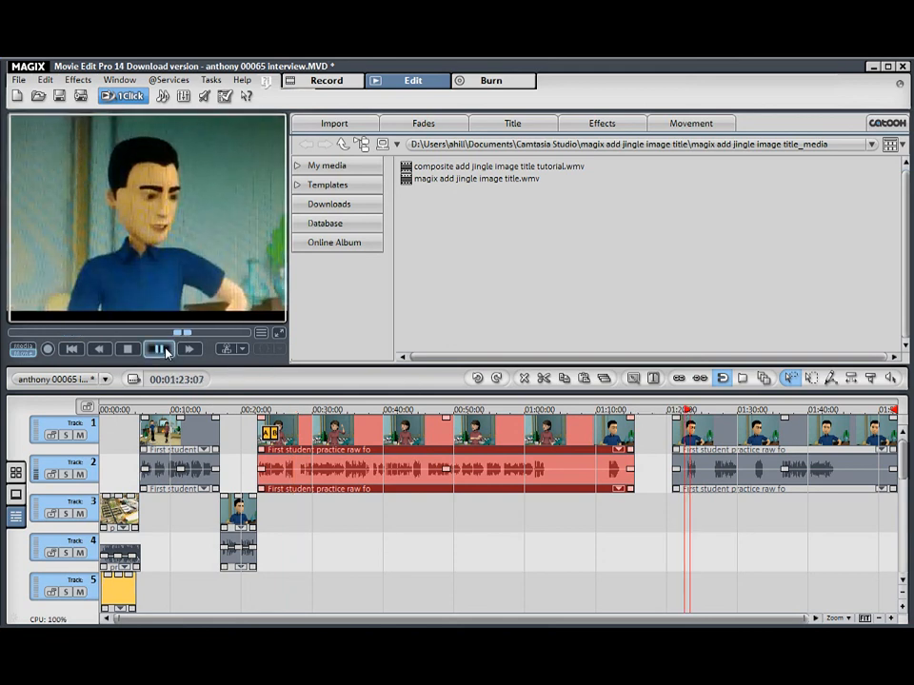
pyautogui.click(162, 350)
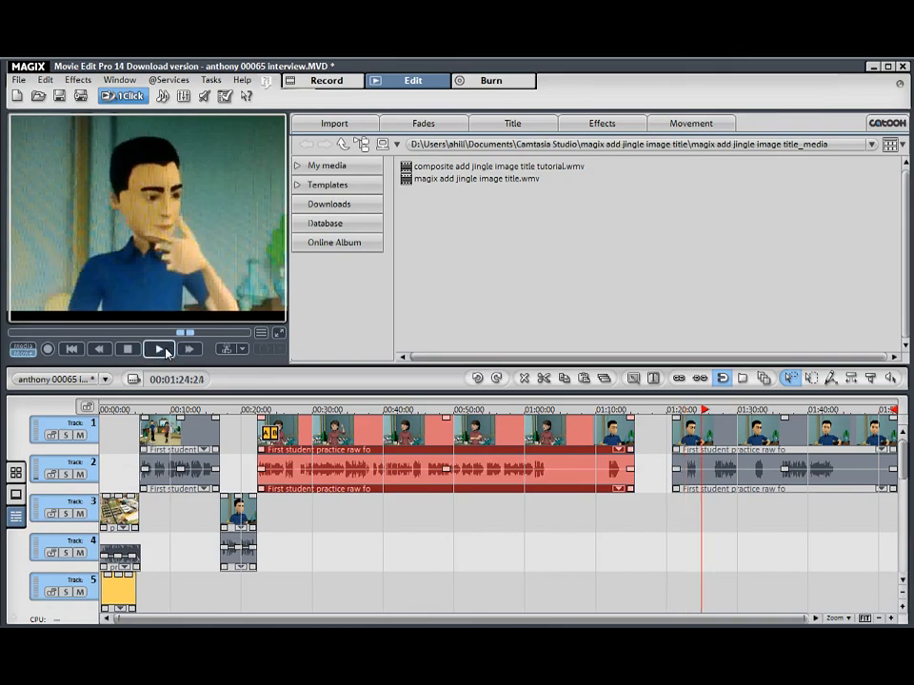